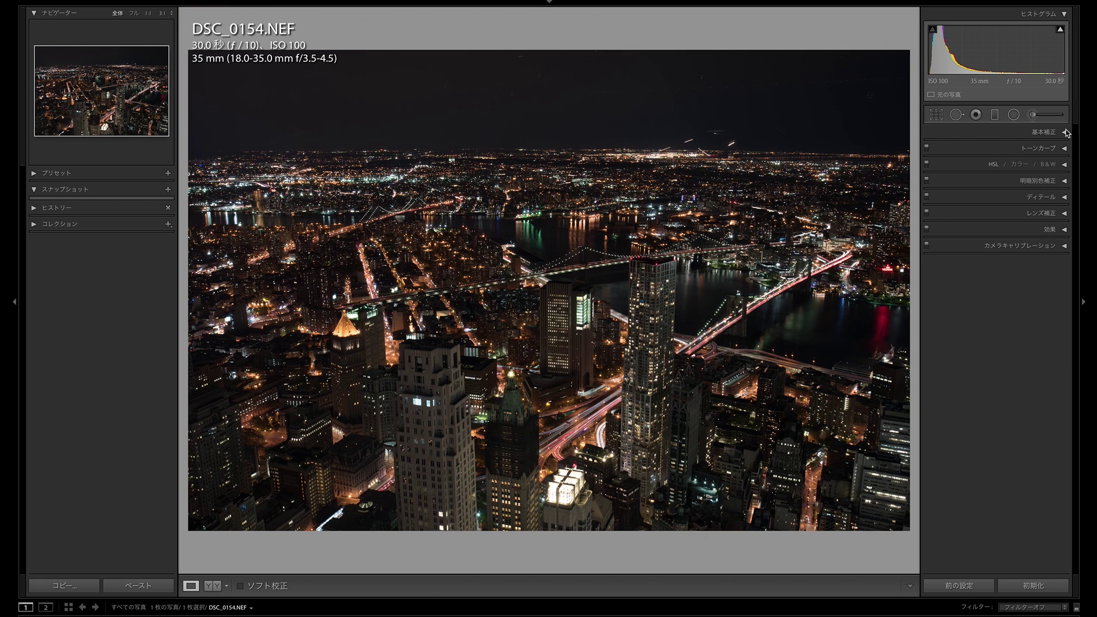
In the Basic panel set Highlights -100, Shadows +100, Exposure +1.65 and Temp 2,933
{"action": "left_click", "coordinate": [1065, 132]}
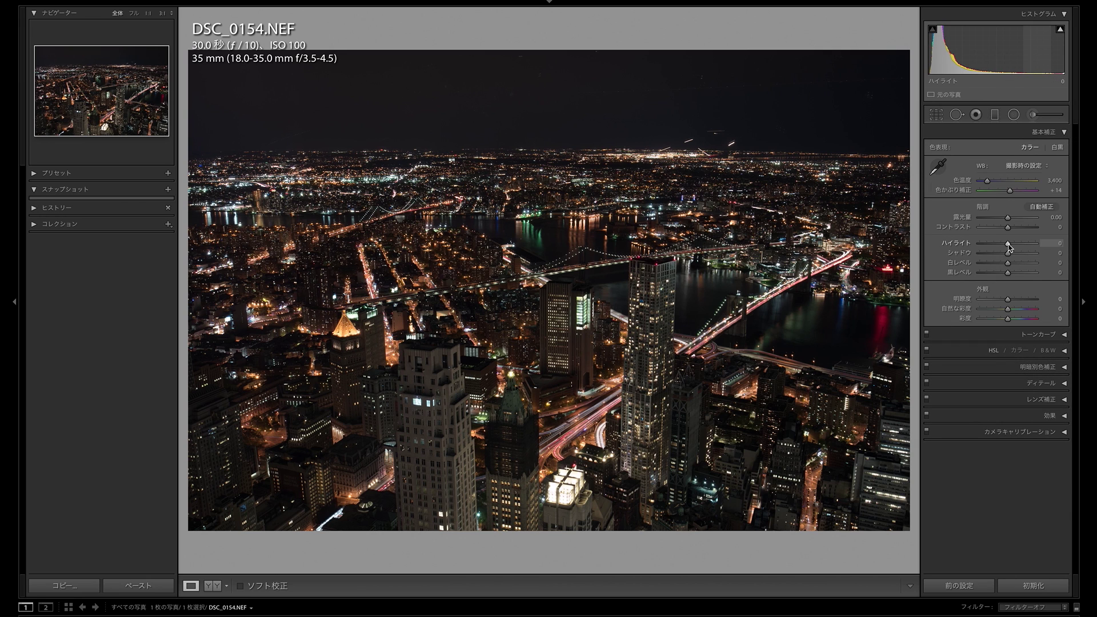
{"action": "left_click_drag", "start_coordinate": [1008, 244], "coordinate": [972, 249]}
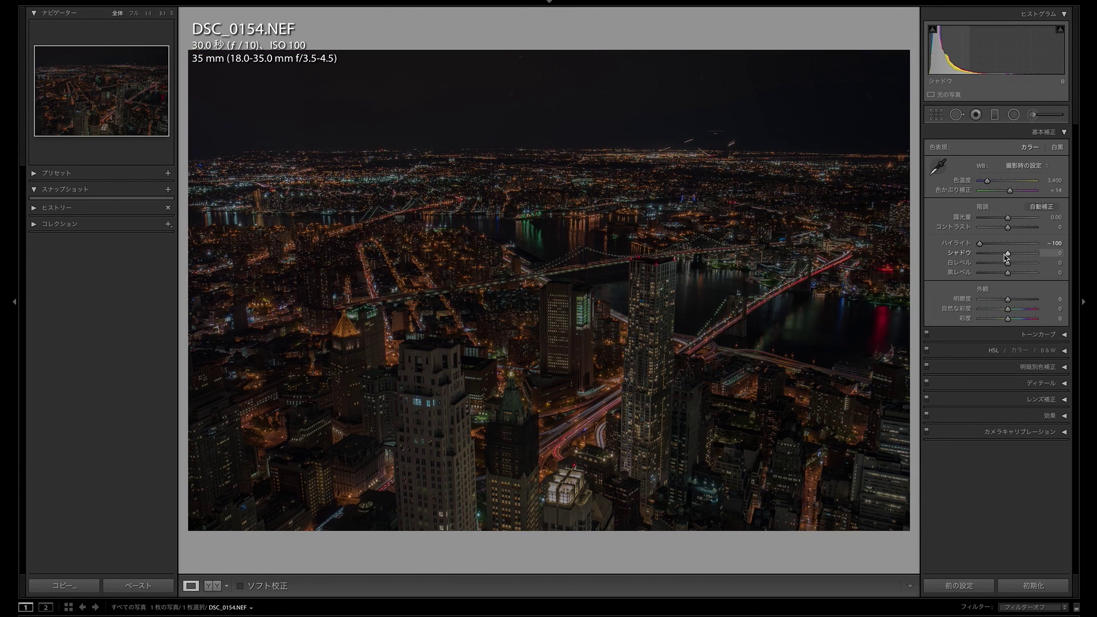
{"action": "left_click_drag", "start_coordinate": [1008, 253], "coordinate": [1049, 257]}
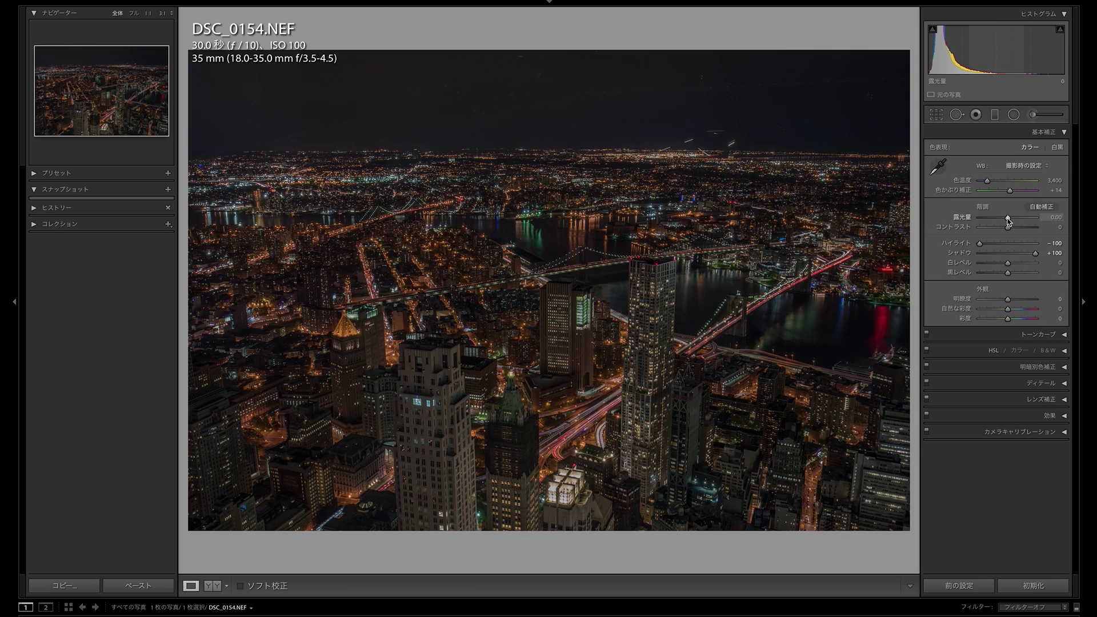
{"action": "left_click_drag", "start_coordinate": [1008, 220], "coordinate": [1017, 217]}
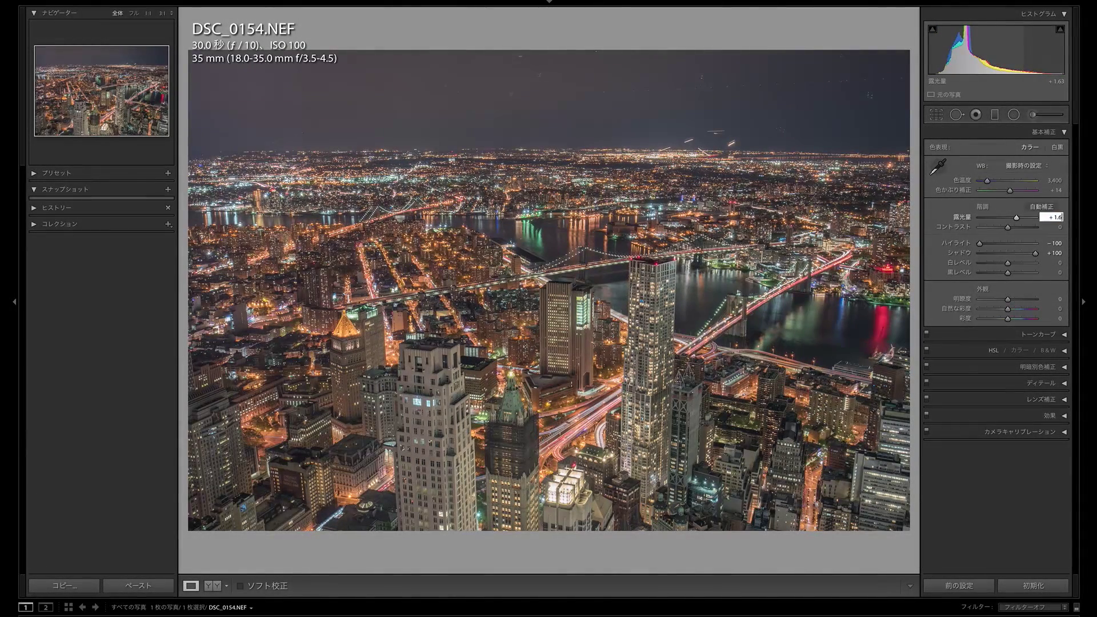
{"action": "left_click_drag", "start_coordinate": [1051, 218], "coordinate": [1053, 221]}
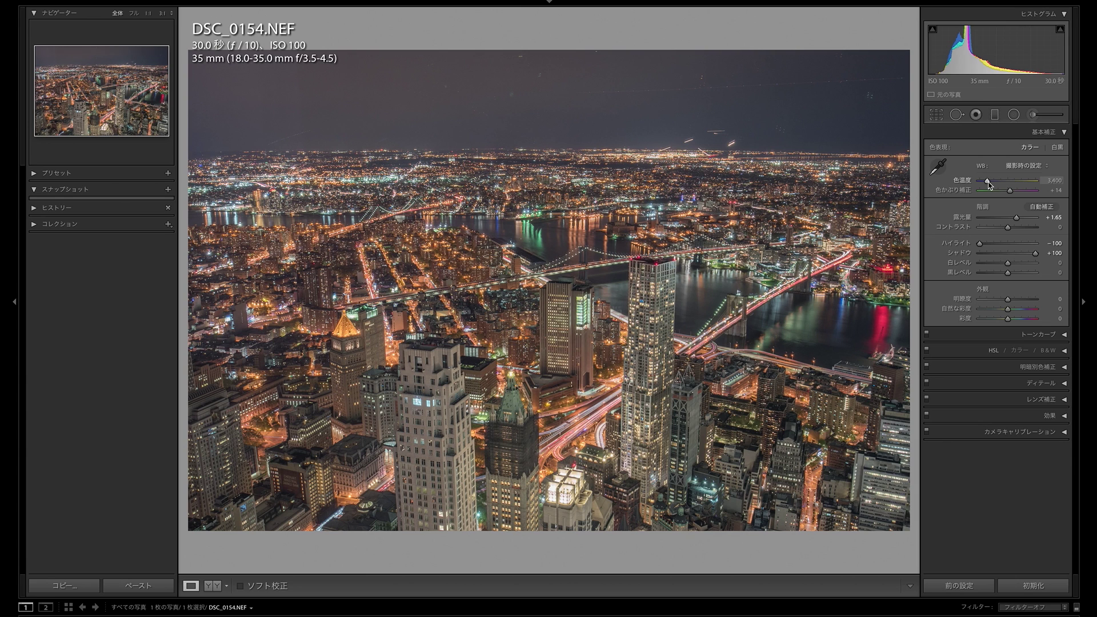
{"action": "left_click_drag", "start_coordinate": [989, 182], "coordinate": [985, 181]}
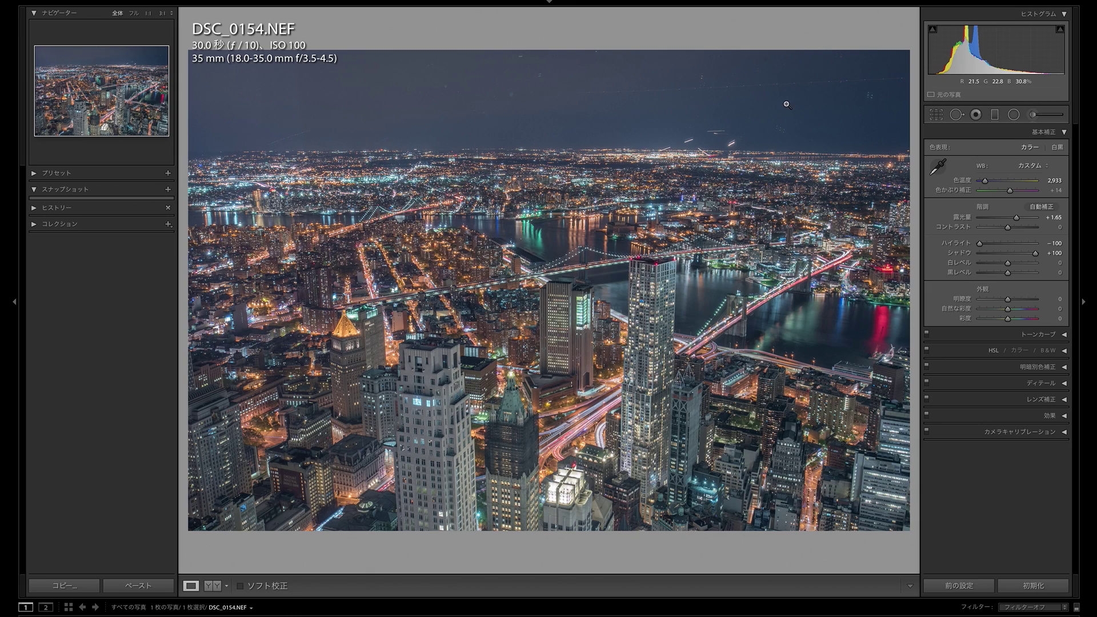
{"action": "left_click", "coordinate": [764, 110]}
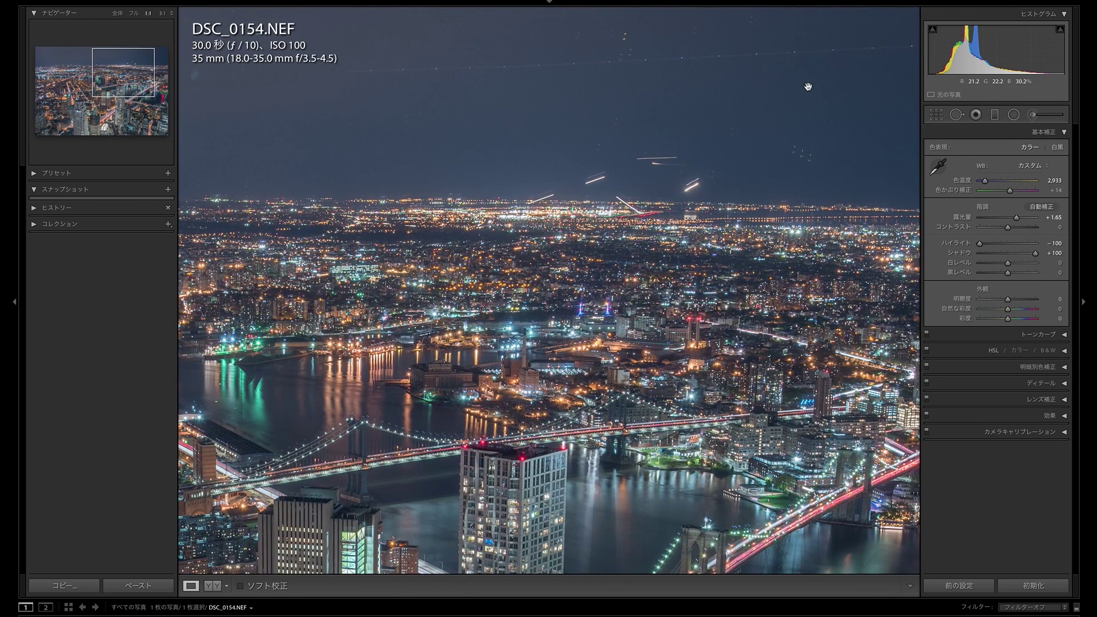
At 1:1, heal the dust specks in the upper-right sky with Spot Removal, then return to Fit
{"action": "left_click_drag", "start_coordinate": [844, 110], "coordinate": [580, 208]}
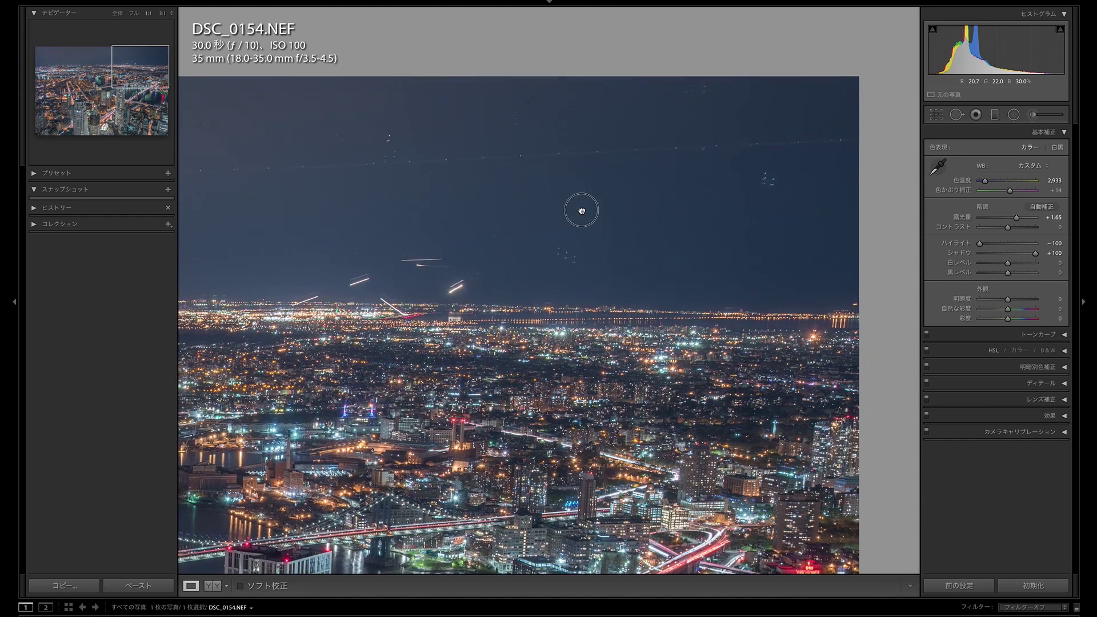
{"action": "left_click", "coordinate": [956, 114]}
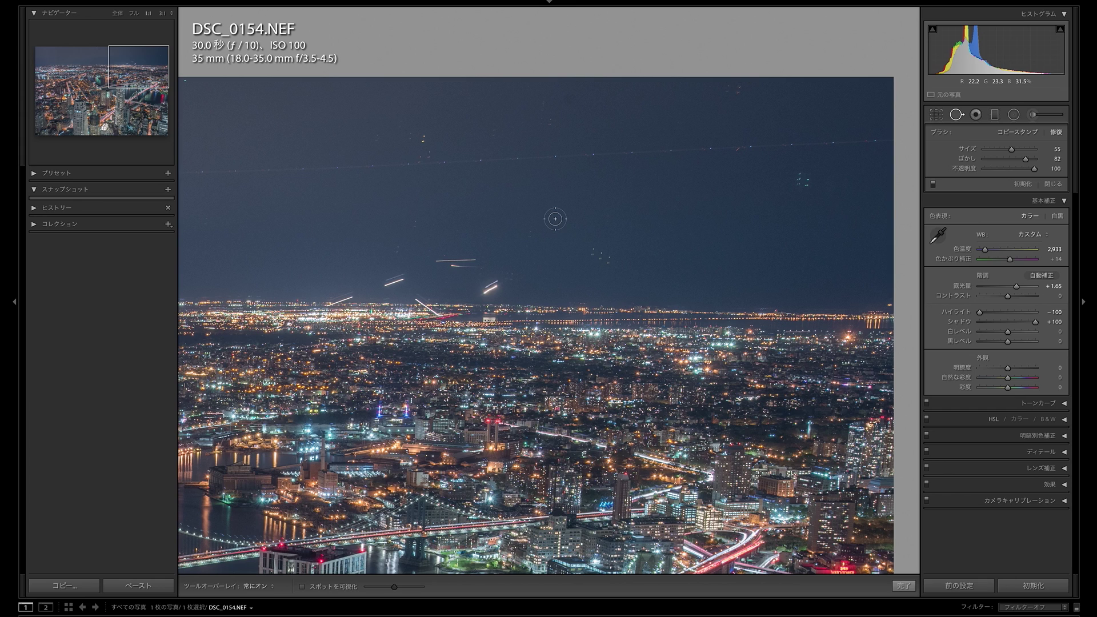
{"action": "left_click", "coordinate": [531, 233]}
{"action": "left_click", "coordinate": [492, 133]}
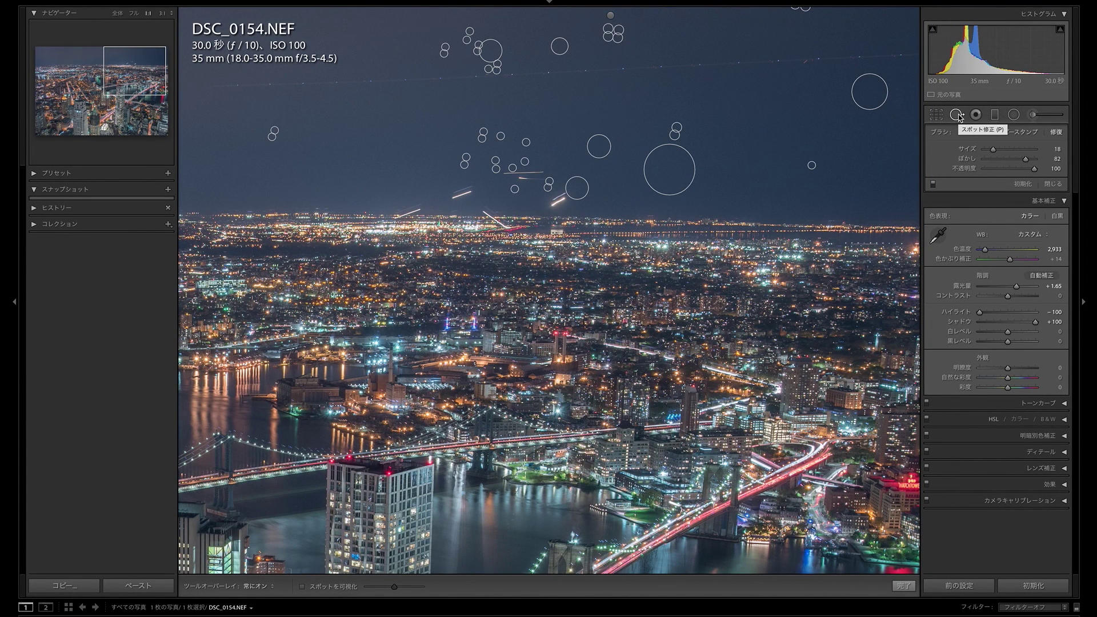
{"action": "left_click", "coordinate": [960, 116]}
{"action": "left_click", "coordinate": [703, 127]}
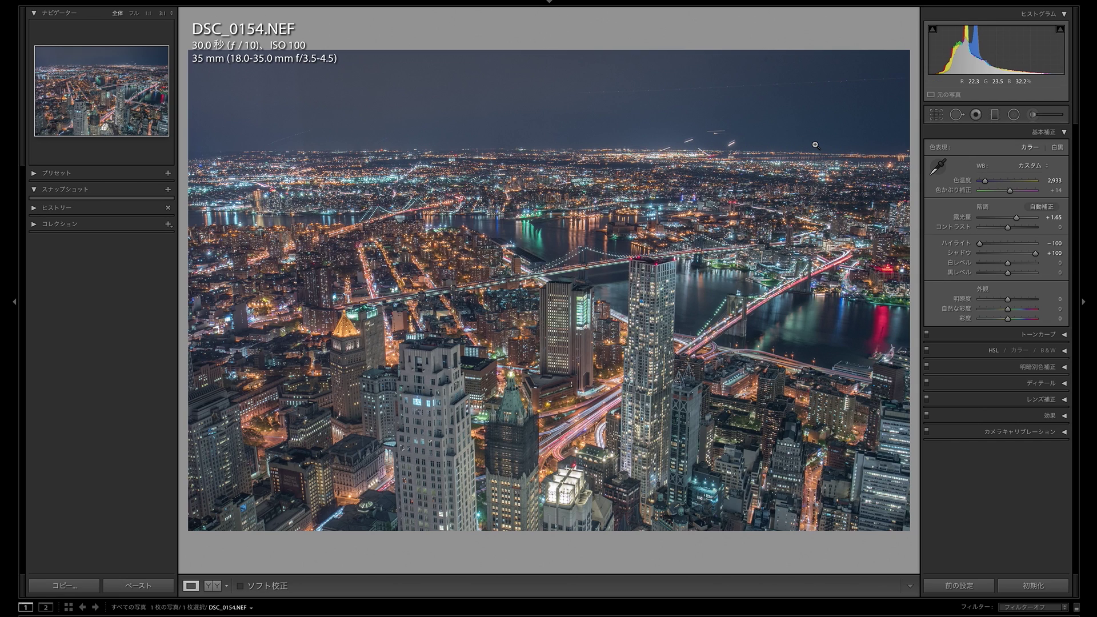
Level the horizon with Crop & Straighten, setting the angle to -0.2 then nudging to -0.3
{"action": "left_click", "coordinate": [936, 116]}
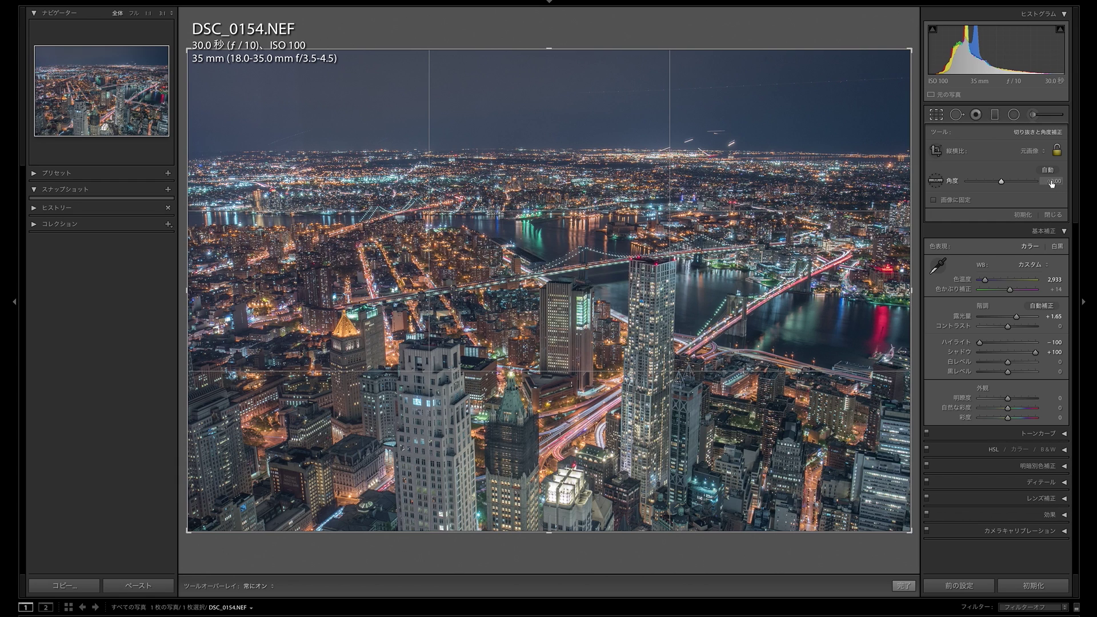
{"action": "left_click", "coordinate": [1052, 182]}
{"action": "type", "text": "-0.2"}
{"action": "key", "text": "Return"}
{"action": "key", "text": "Down"}
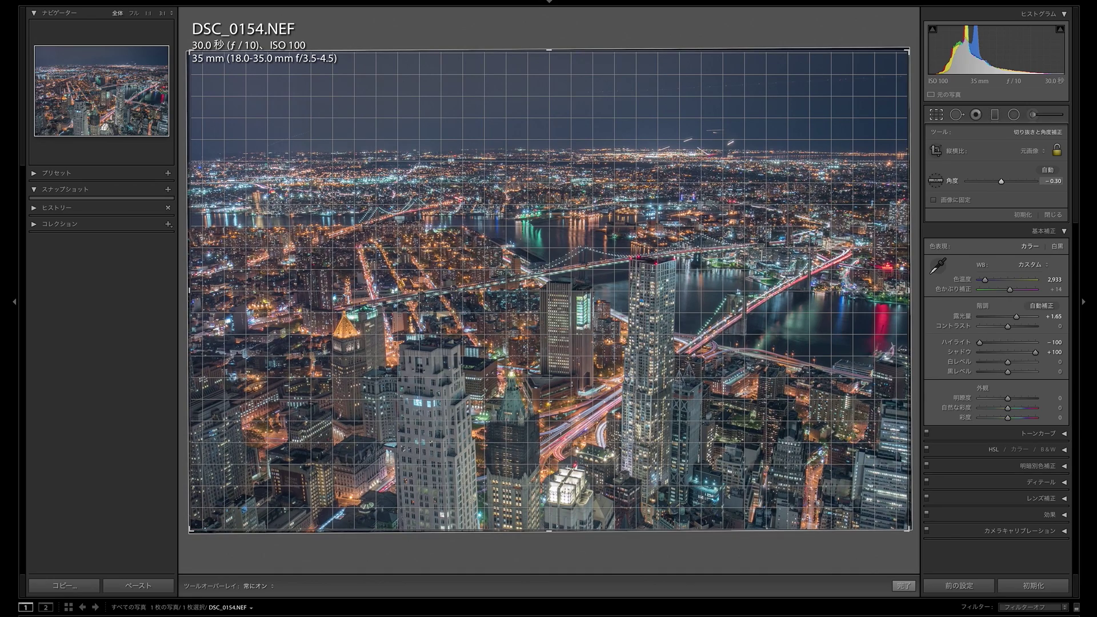
{"action": "left_click", "coordinate": [938, 116]}
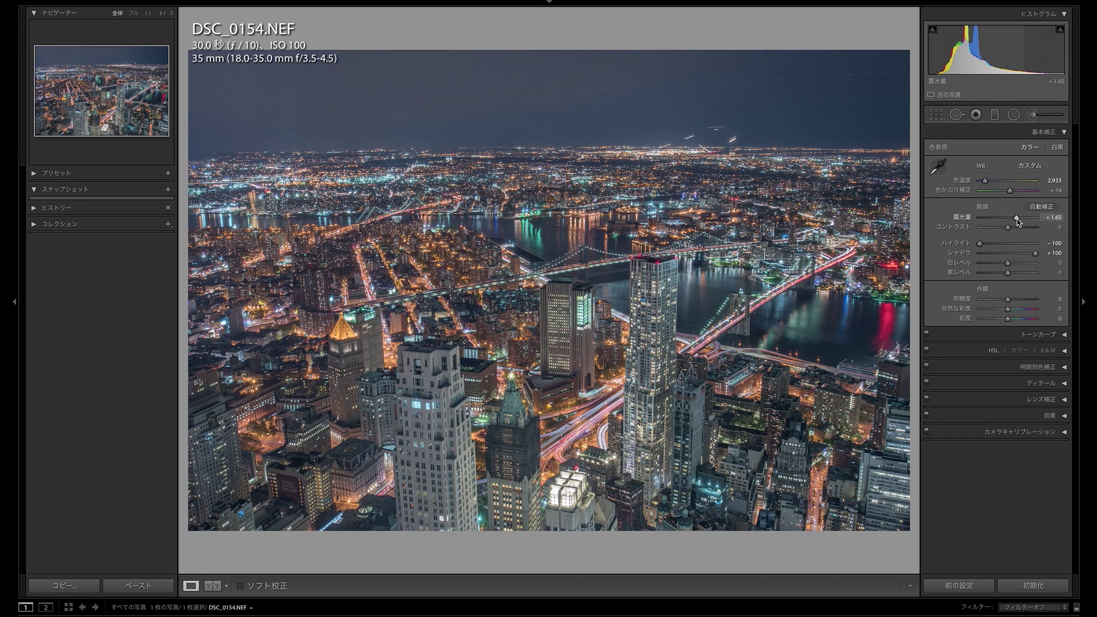
Set Exposure to +1.95, Vibrance to +57 and Contrast to +27
{"action": "left_click", "coordinate": [1051, 218]}
{"action": "type", "text": "1.85"}
{"action": "key", "text": "Return"}
{"action": "type", "text": "1.95"}
{"action": "key", "text": "Return"}
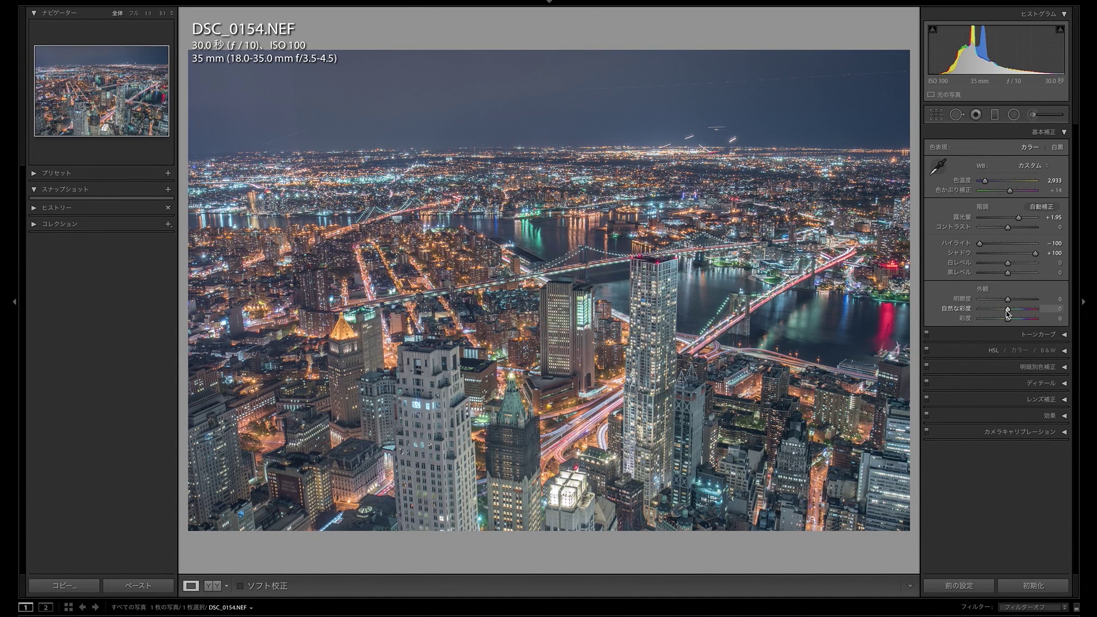
{"action": "left_click_drag", "start_coordinate": [1008, 310], "coordinate": [1023, 309]}
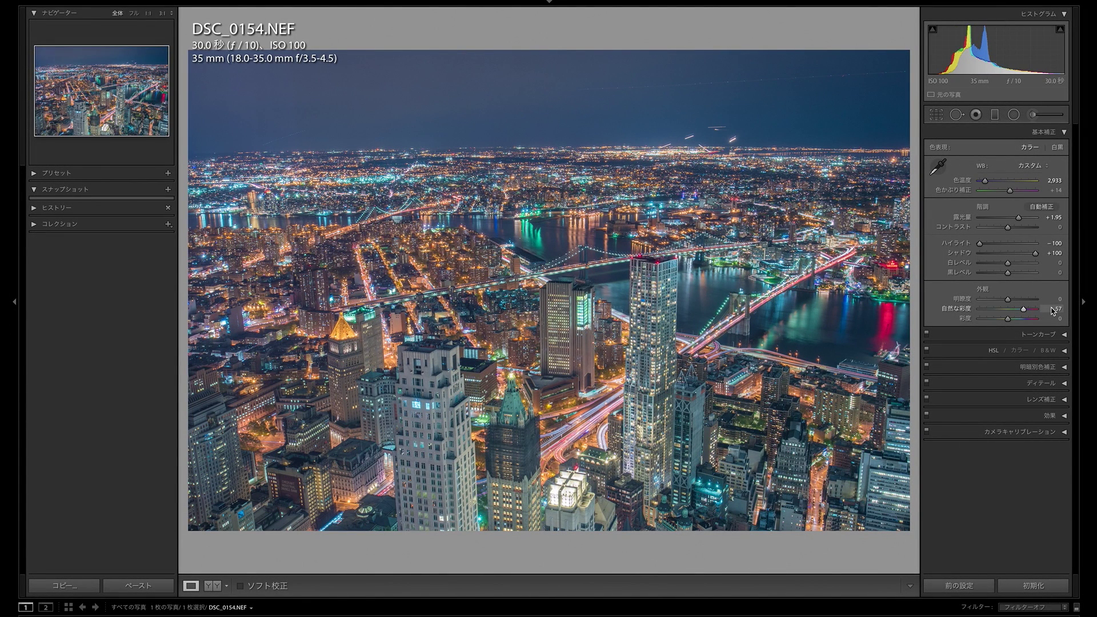
{"action": "left_click_drag", "start_coordinate": [1008, 227], "coordinate": [1015, 227]}
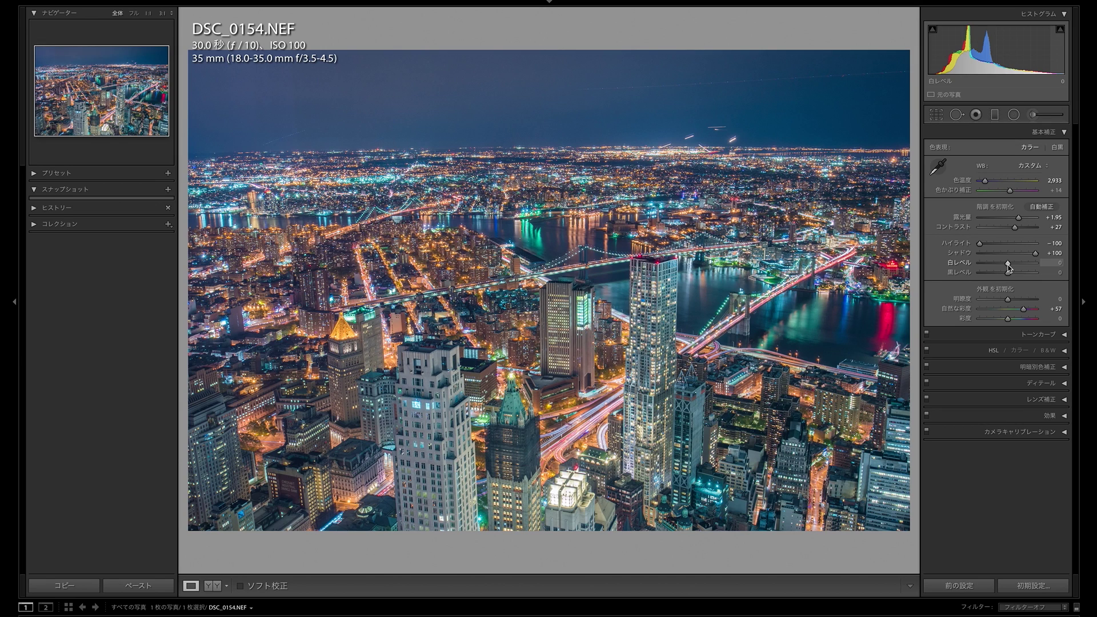
Preview white and black clipping while dragging the Whites and Blacks sliders
{"action": "left_click", "coordinate": [1008, 264], "text": "alt"}
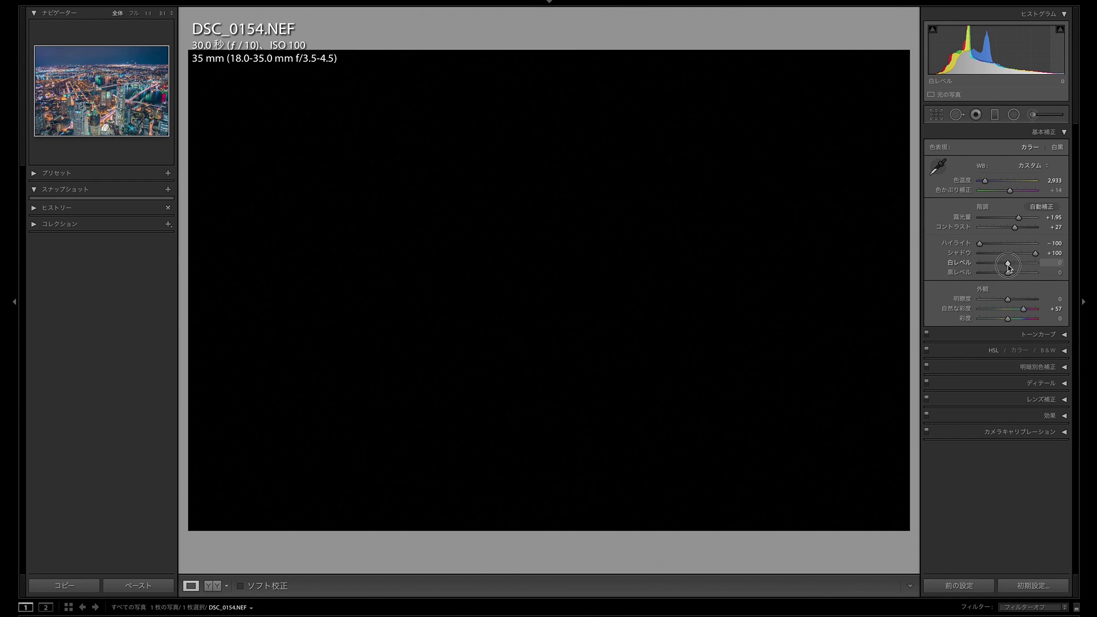
{"action": "left_click_drag", "start_coordinate": [1009, 266], "coordinate": [1011, 267]}
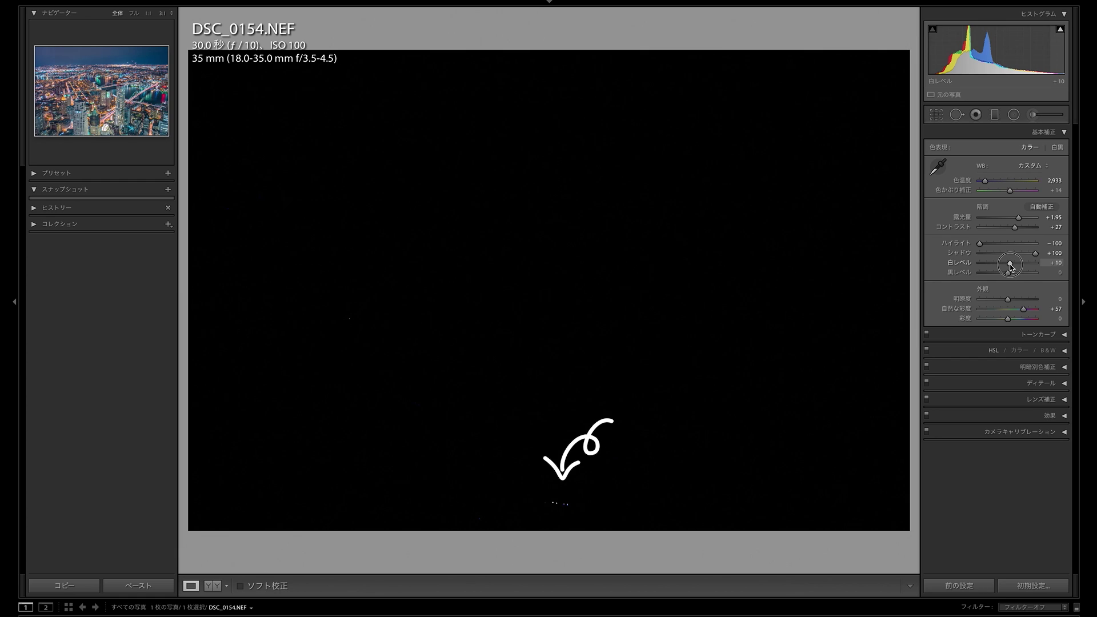
{"action": "left_click_drag", "start_coordinate": [1011, 267], "coordinate": [1011, 265]}
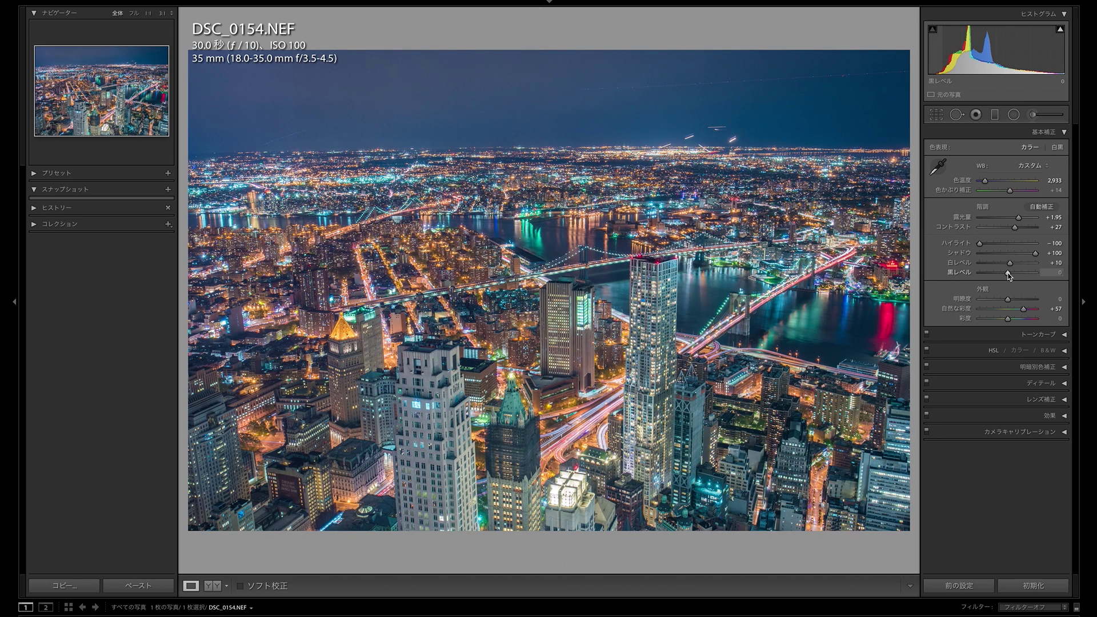
{"action": "left_click_drag", "start_coordinate": [1009, 274], "coordinate": [1009, 274]}
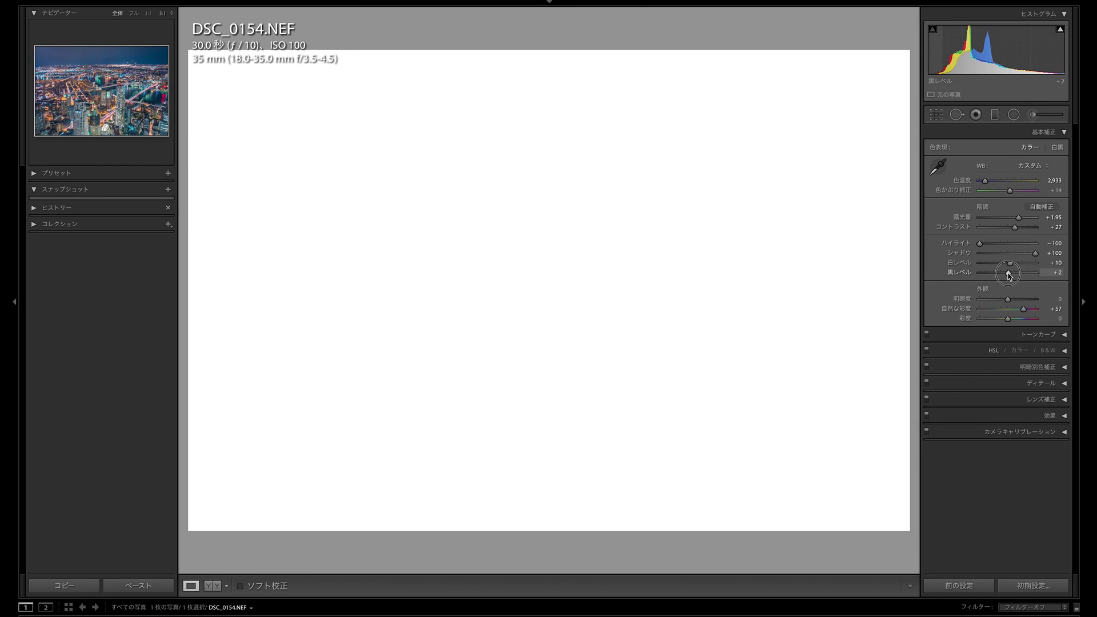
{"action": "left_click_drag", "start_coordinate": [1010, 274], "coordinate": [995, 281]}
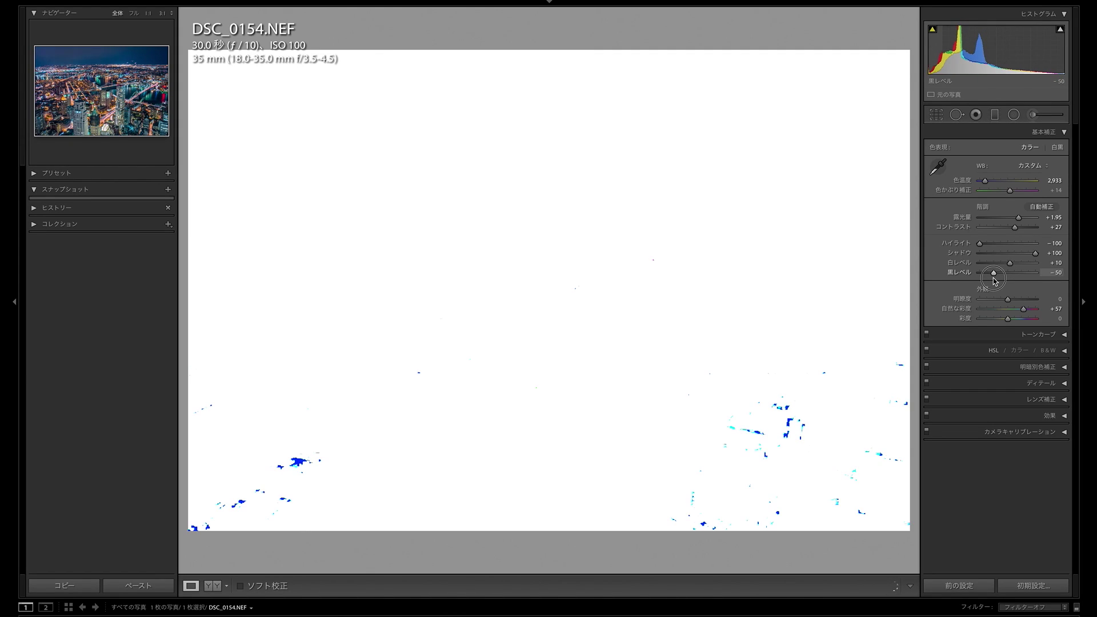
{"action": "left_click_drag", "start_coordinate": [996, 281], "coordinate": [993, 281]}
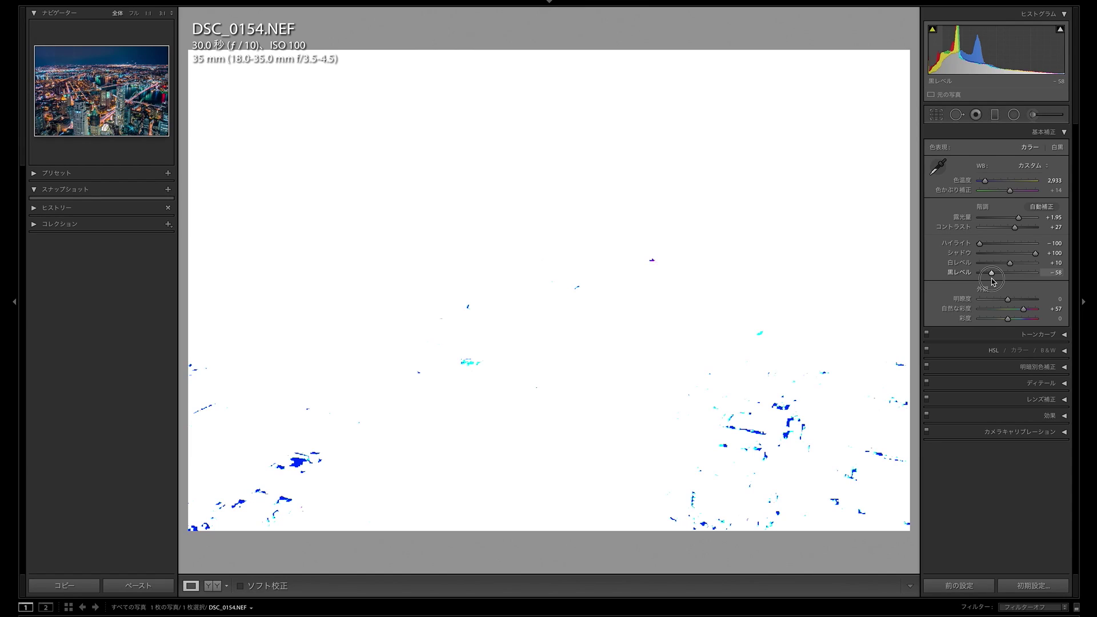
{"action": "left_click_drag", "start_coordinate": [992, 282], "coordinate": [993, 281]}
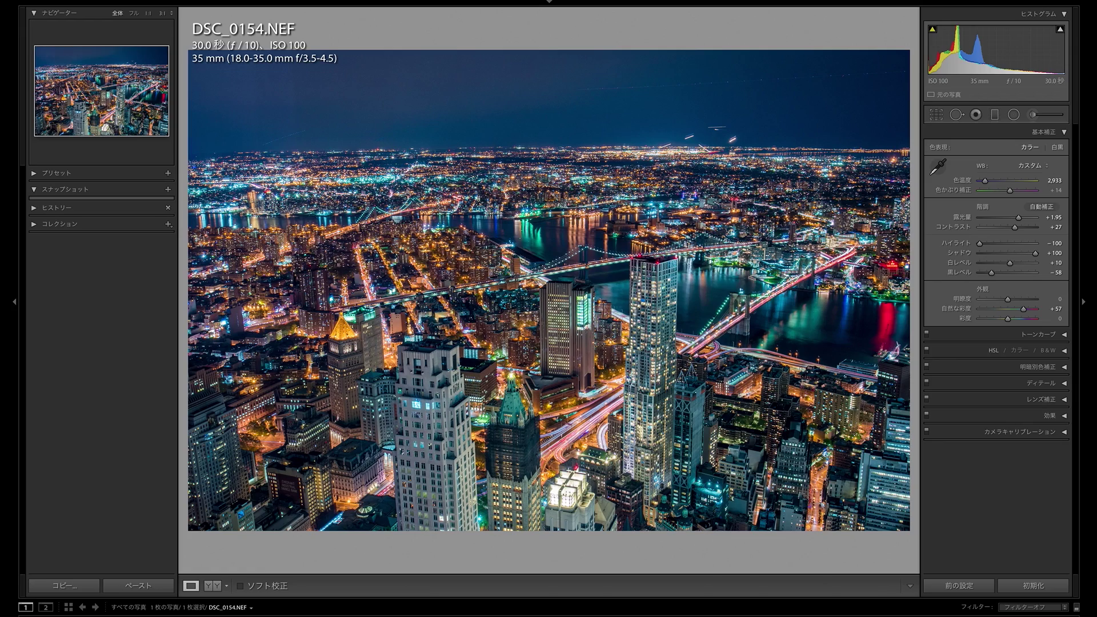
Enter exact values of Whites +71 and Blacks -25
{"action": "left_click", "coordinate": [1057, 263]}
{"action": "type", "text": "71"}
{"action": "key", "text": "Return"}
{"action": "left_click", "coordinate": [1057, 273]}
{"action": "type", "text": "-25"}
{"action": "key", "text": "Return"}
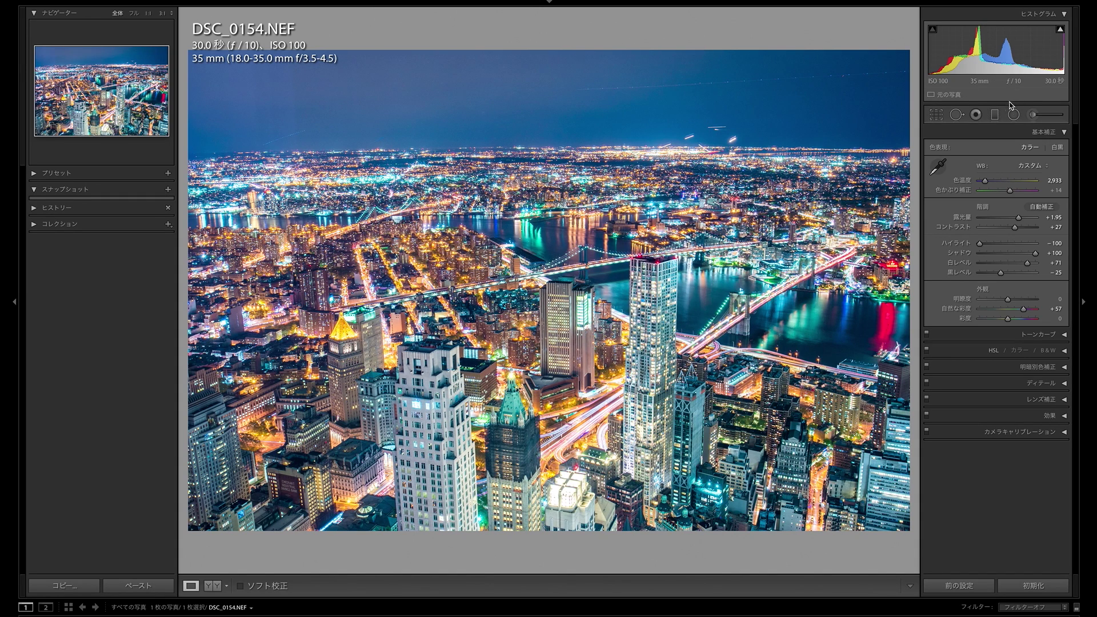
{"action": "left_click", "coordinate": [995, 115]}
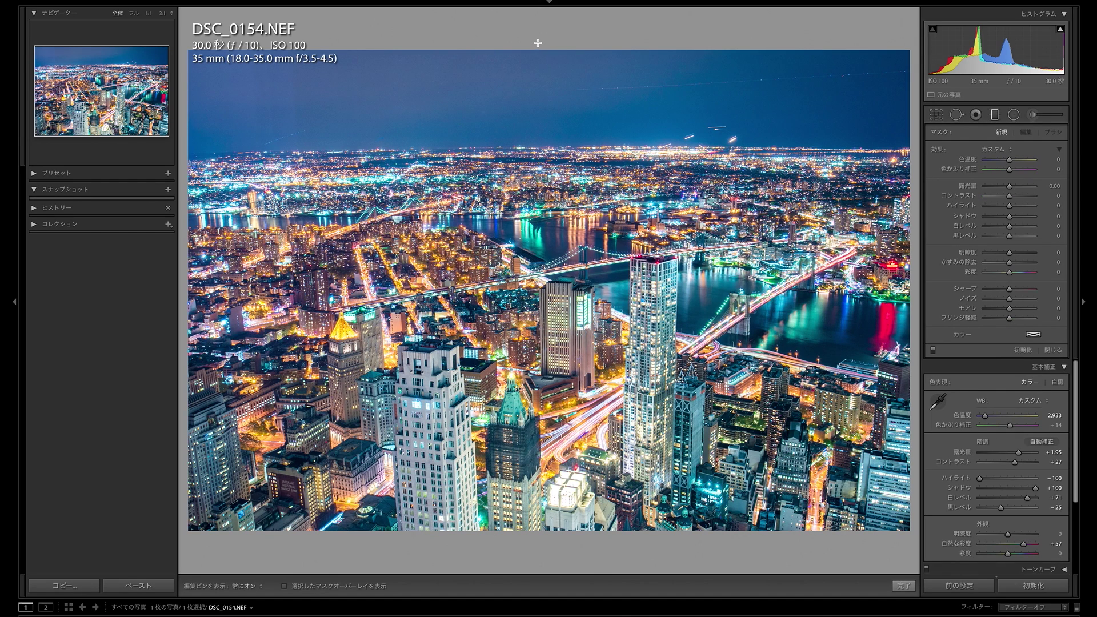
Add a top-down graduated filter over the sky with exposure -0.94 and highlights -30
{"action": "left_click", "coordinate": [547, 45]}
{"action": "left_click_drag", "start_coordinate": [547, 45], "coordinate": [544, 153]}
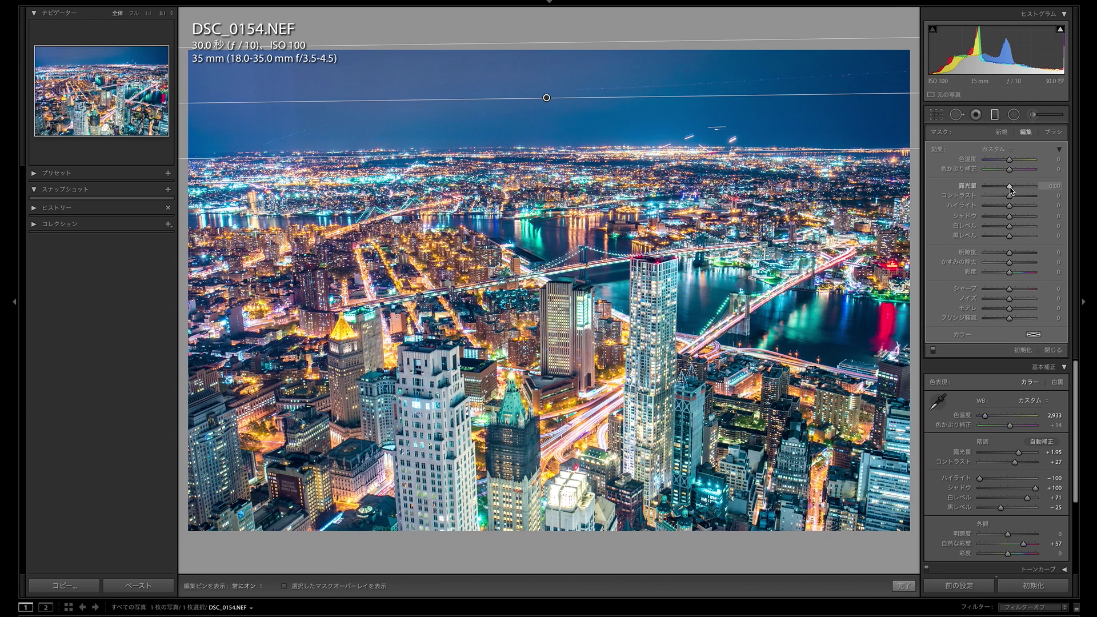
{"action": "left_click_drag", "start_coordinate": [1010, 186], "coordinate": [1005, 186]}
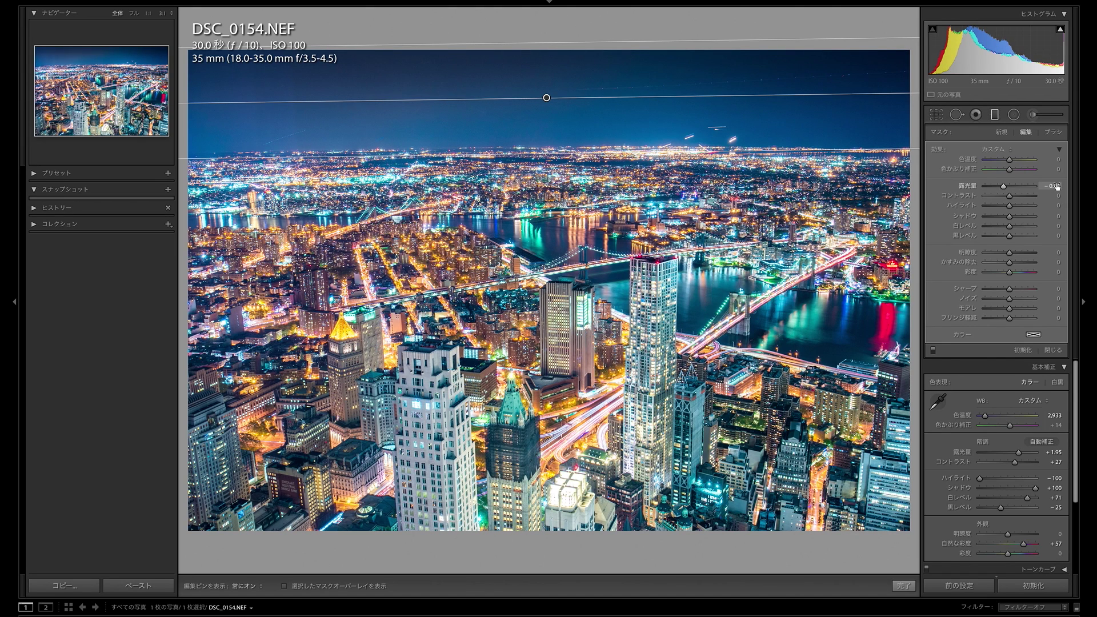
{"action": "left_click_drag", "start_coordinate": [1010, 206], "coordinate": [1003, 207]}
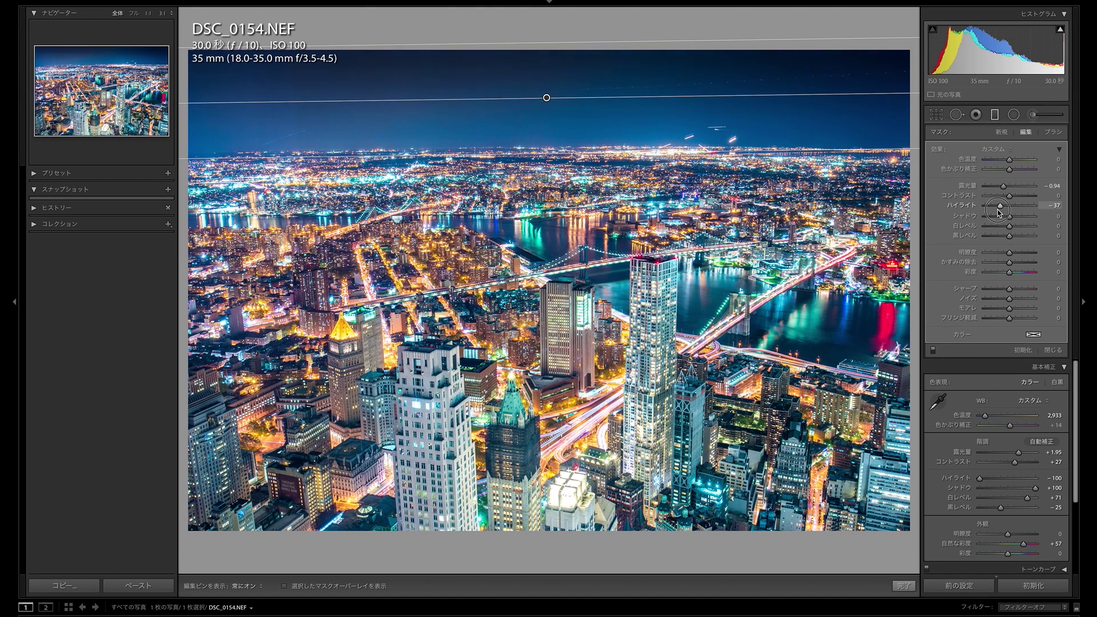
{"action": "left_click", "coordinate": [995, 115]}
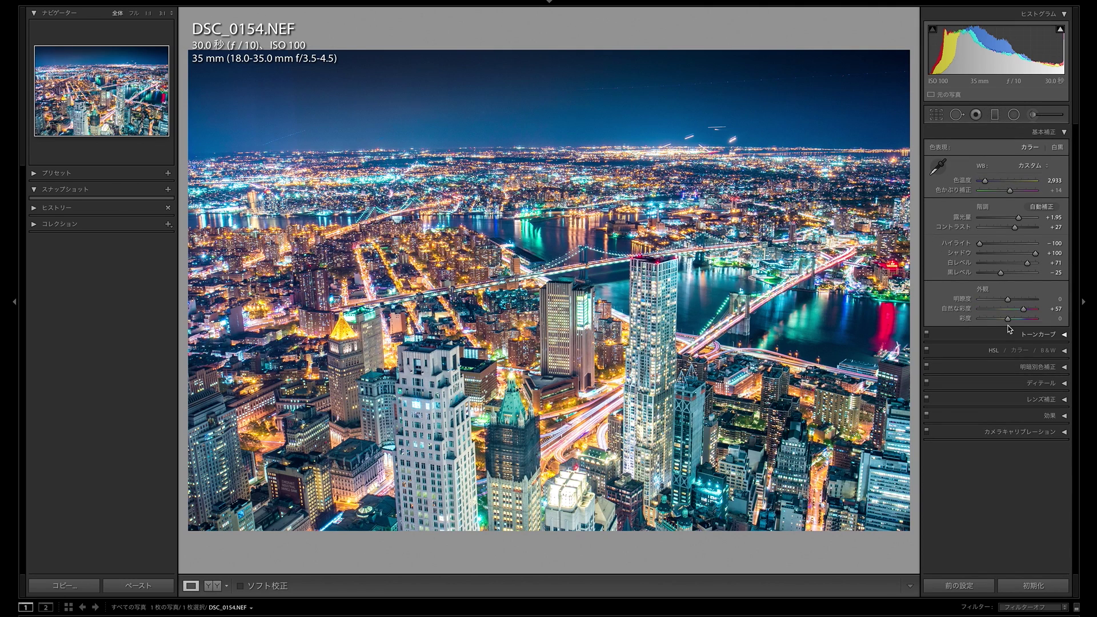
Enable profile corrections in Lens Corrections for the Nikon AF-S NIKKOR 18-35 mm lens
{"action": "left_click", "coordinate": [1063, 401]}
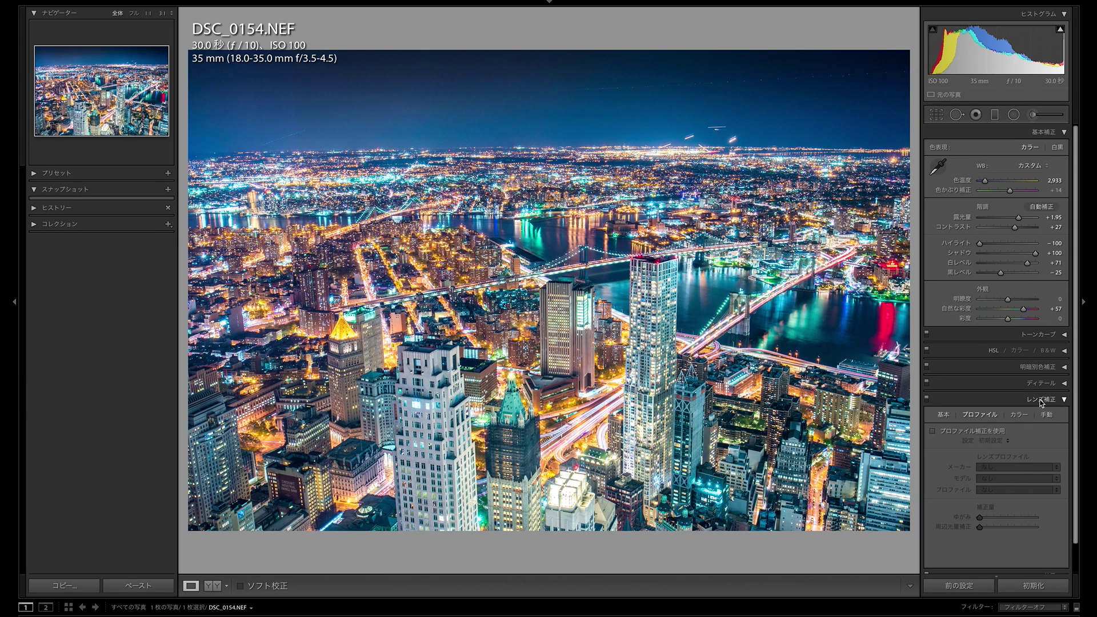
{"action": "left_click", "coordinate": [932, 432]}
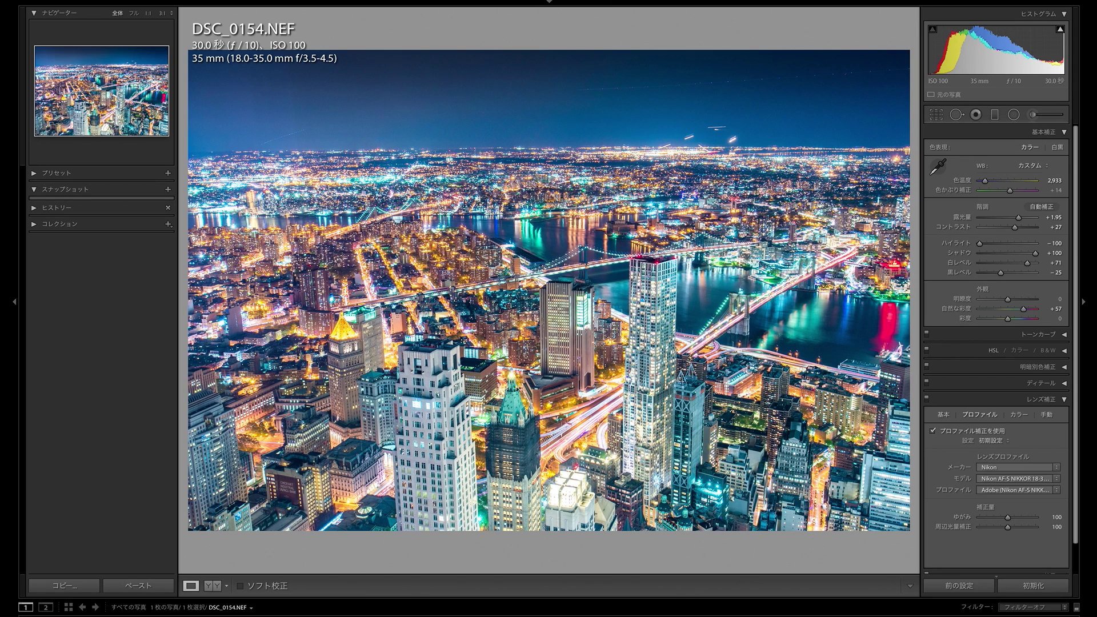
{"action": "left_click", "coordinate": [1063, 400]}
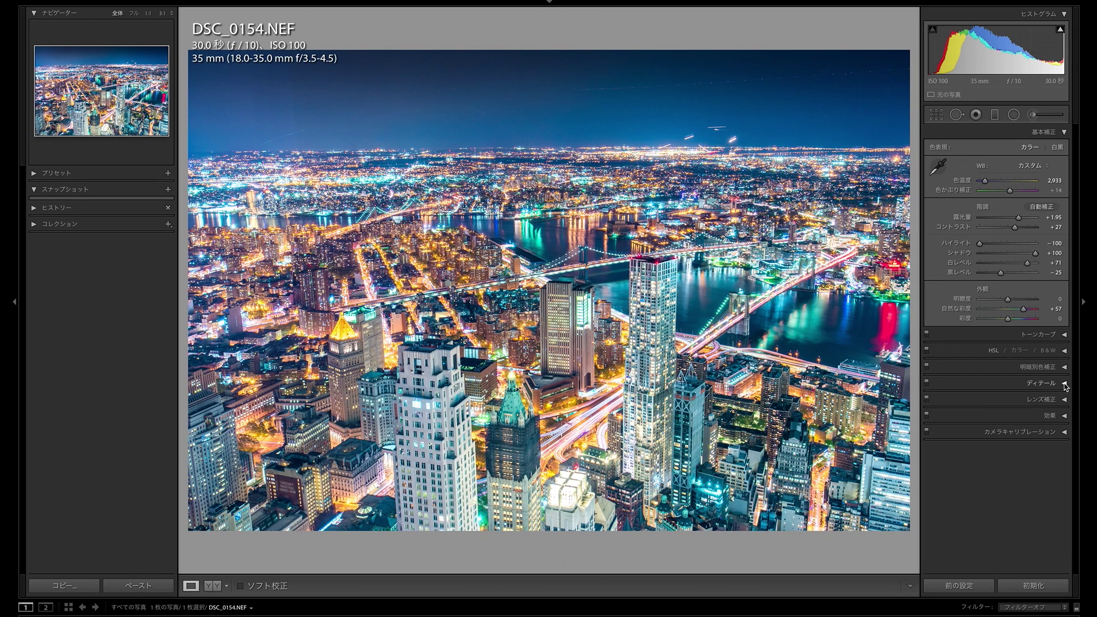
Set luminance noise reduction to 49 and sharpening amount to 125, then show Before/After
{"action": "left_click", "coordinate": [1064, 383]}
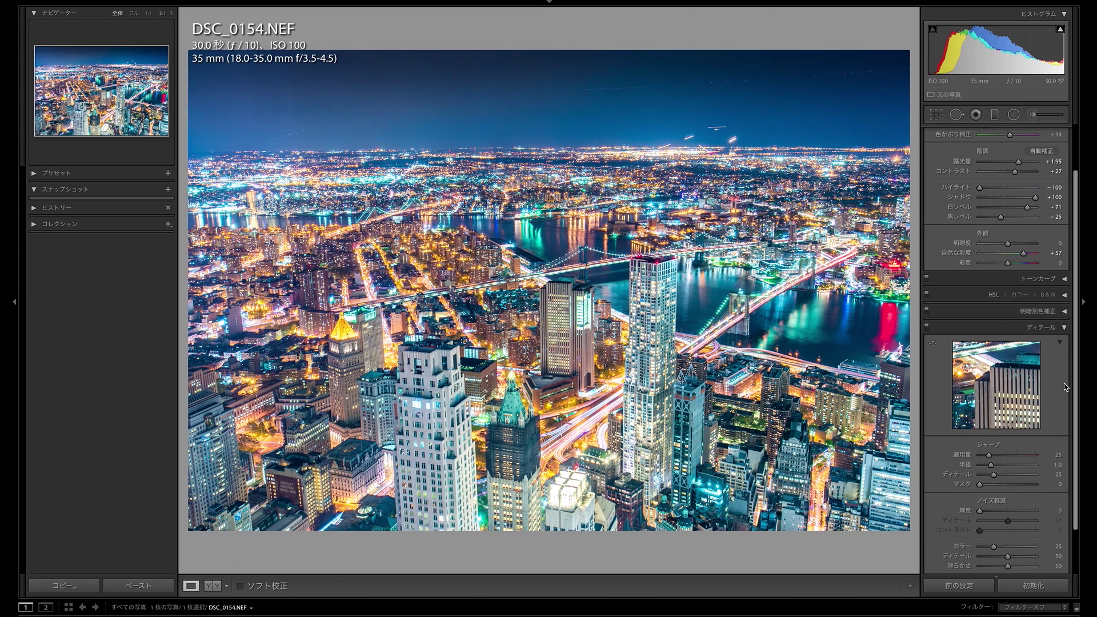
{"action": "left_click", "coordinate": [981, 512]}
{"action": "left_click_drag", "start_coordinate": [980, 512], "coordinate": [1007, 512]}
{"action": "left_click_drag", "start_coordinate": [1008, 515], "coordinate": [1007, 516]}
{"action": "left_click_drag", "start_coordinate": [990, 456], "coordinate": [1027, 456]}
{"action": "key", "text": "y"}
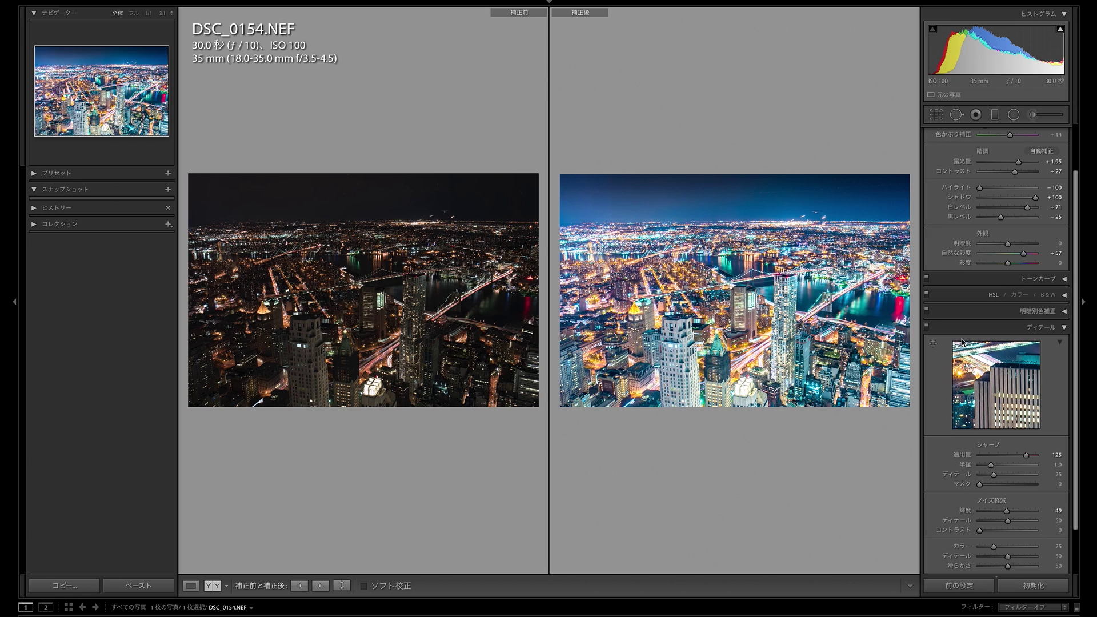
Exit the Before/After comparison back to the single Loupe view of the edited photo
{"action": "key", "text": "y"}
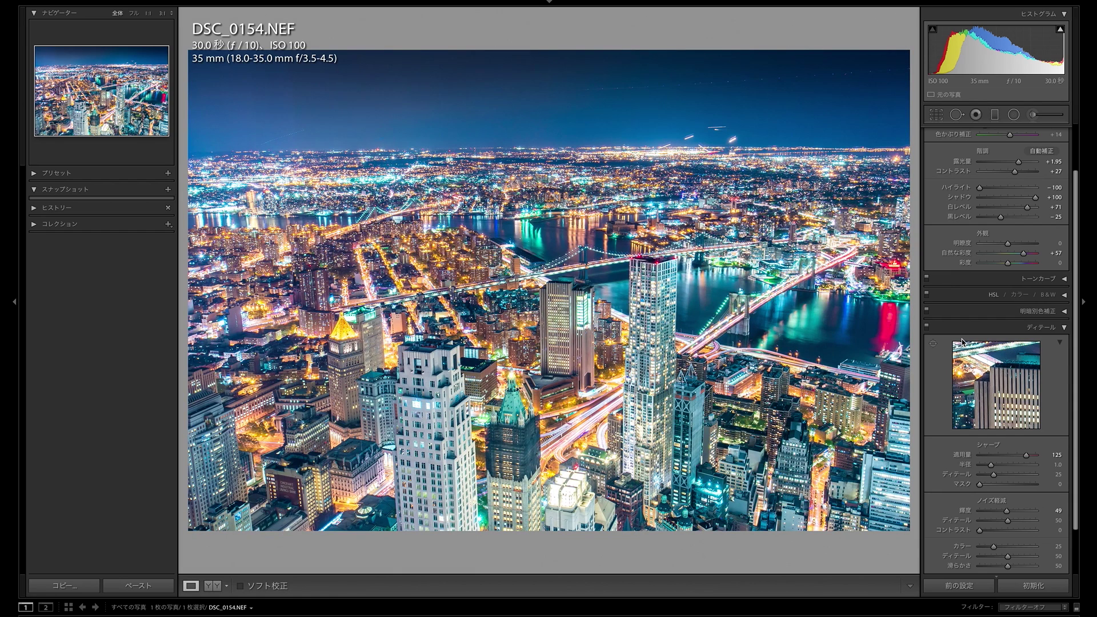